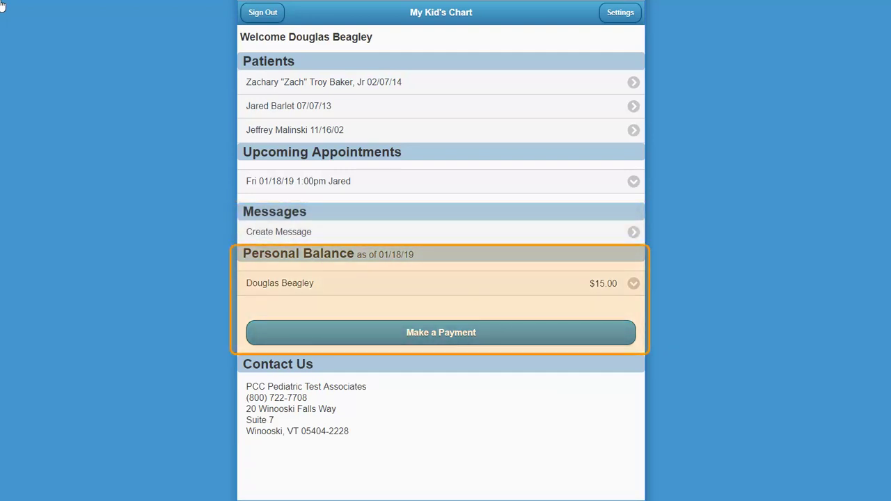
Open the first child's chart in My Kid's Chart and view the 01/05/19 well visit summary.
{"action": "left_click", "coordinate": [424, 82]}
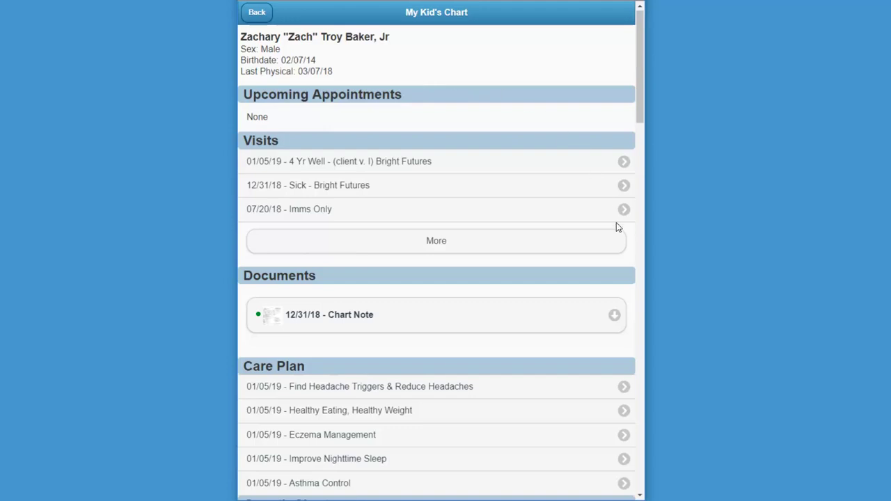
{"action": "left_click", "coordinate": [641, 410]}
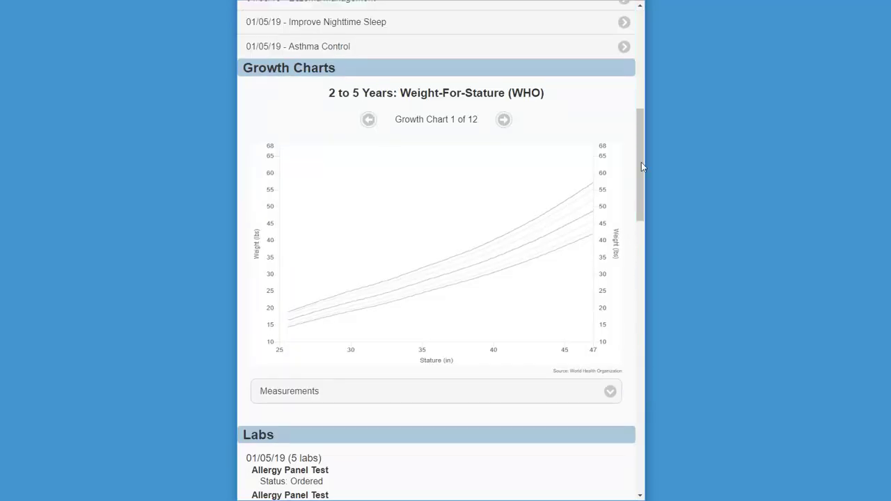
{"action": "left_click", "coordinate": [642, 27]}
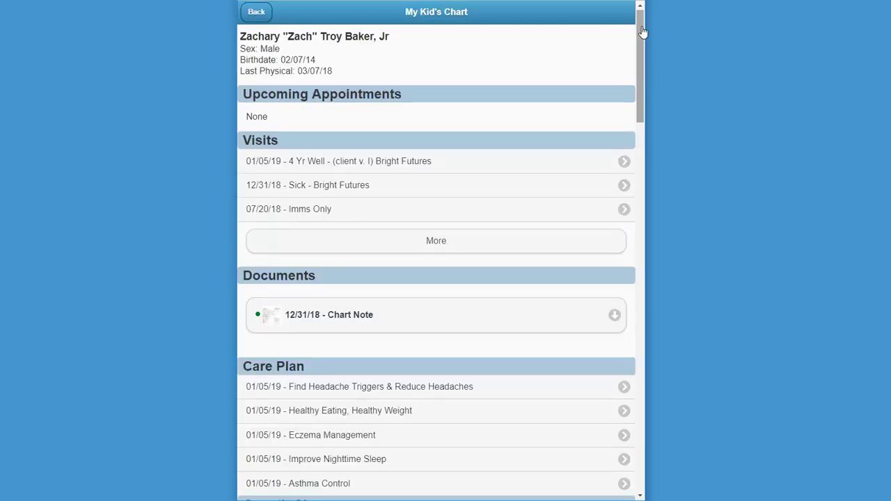
{"action": "left_click", "coordinate": [460, 163]}
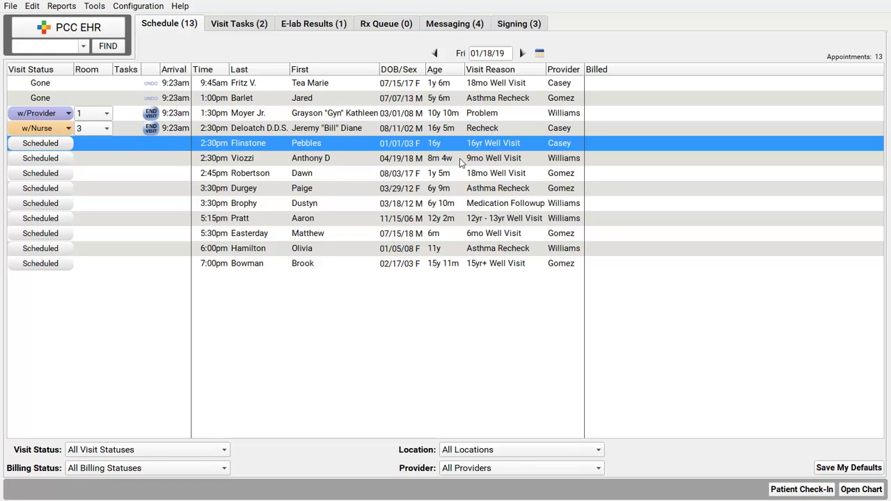
Open check-in for the 2:30pm 16yr Well Visit patient and begin a new portal user from Patient Portal Users.
{"action": "left_click", "coordinate": [44, 146]}
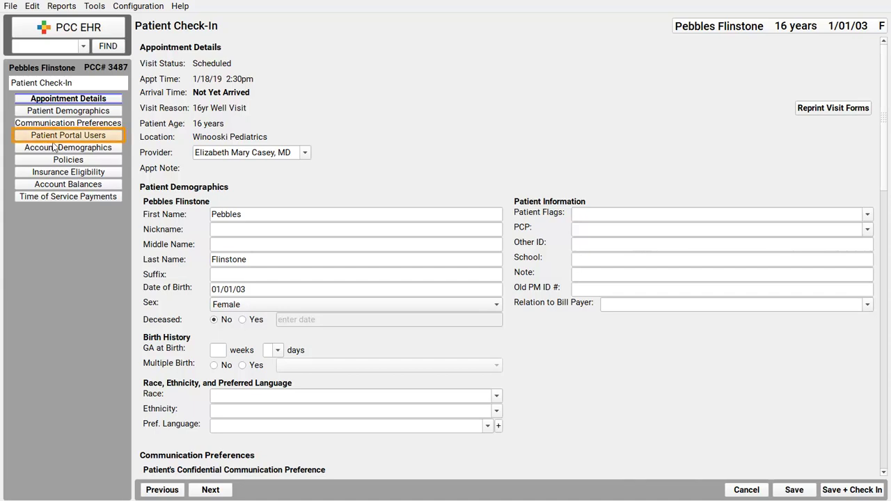
{"action": "left_click", "coordinate": [74, 138]}
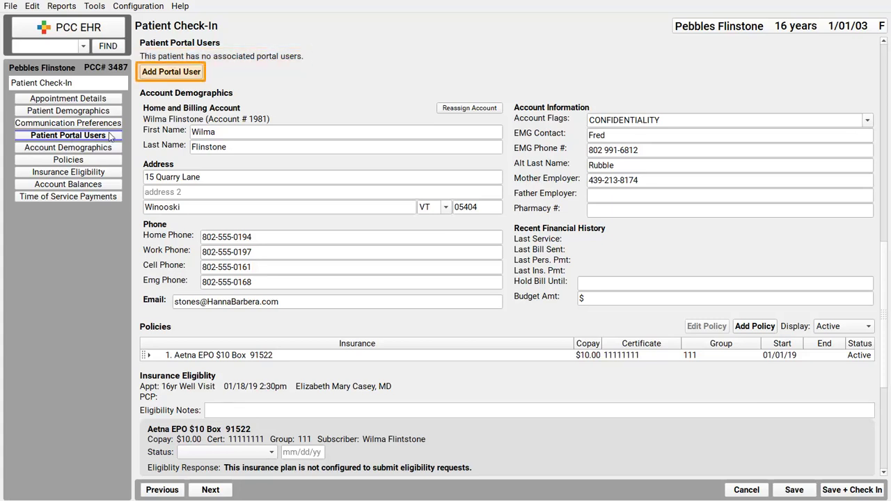
{"action": "left_click", "coordinate": [174, 73]}
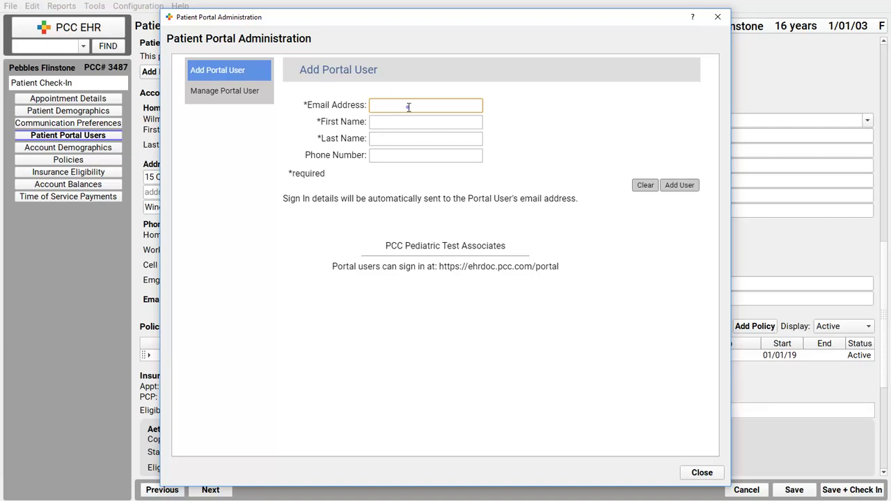
Add the parent as a portal user with their e-mail, first name, last name and phone number.
{"action": "type", "text": "wilma@bedrock.com"}
{"action": "key", "text": "Tab"}
{"action": "type", "text": "Wilma"}
{"action": "key", "text": "Tab"}
{"action": "type", "text": "Flinstone"}
{"action": "key", "text": "Tab"}
{"action": "key", "text": "Tab"}
{"action": "key", "text": "Tab"}
{"action": "left_click", "coordinate": [685, 187]}
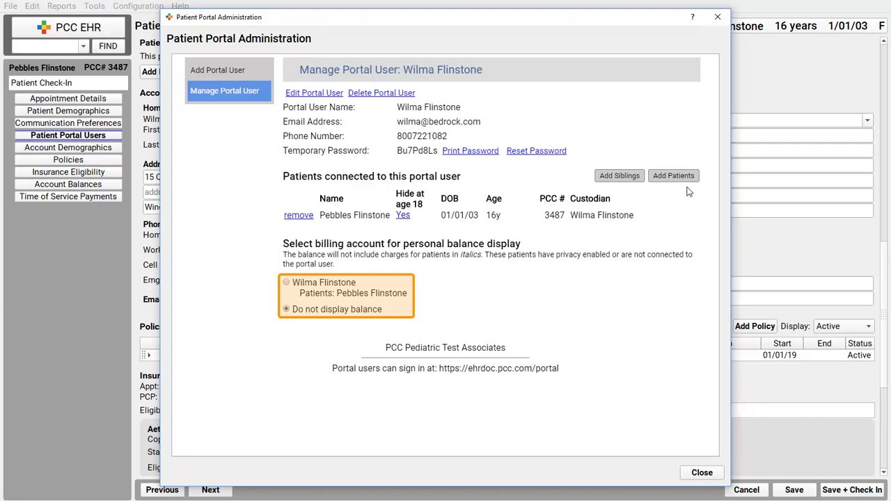
Choose the parent's own billing account for the portal's personal balance display.
{"action": "left_click", "coordinate": [286, 282]}
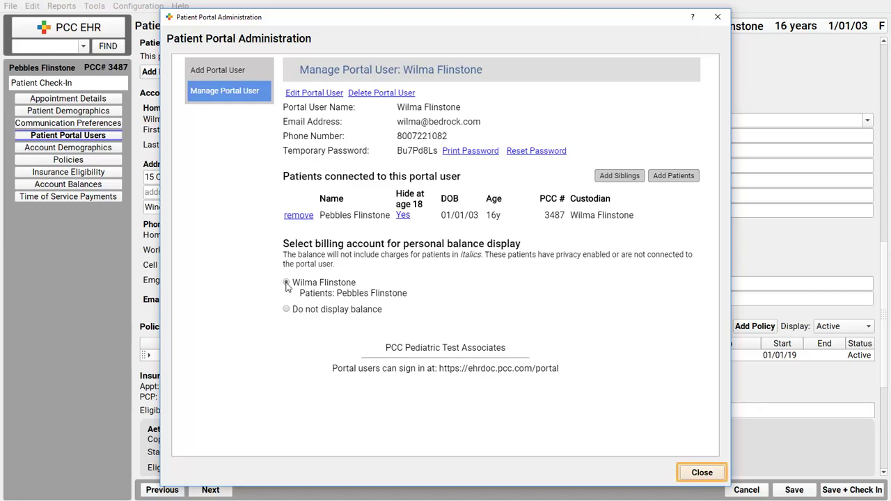
Close Patient Portal Administration to return to the patient's check-in page.
{"action": "left_click", "coordinate": [702, 473]}
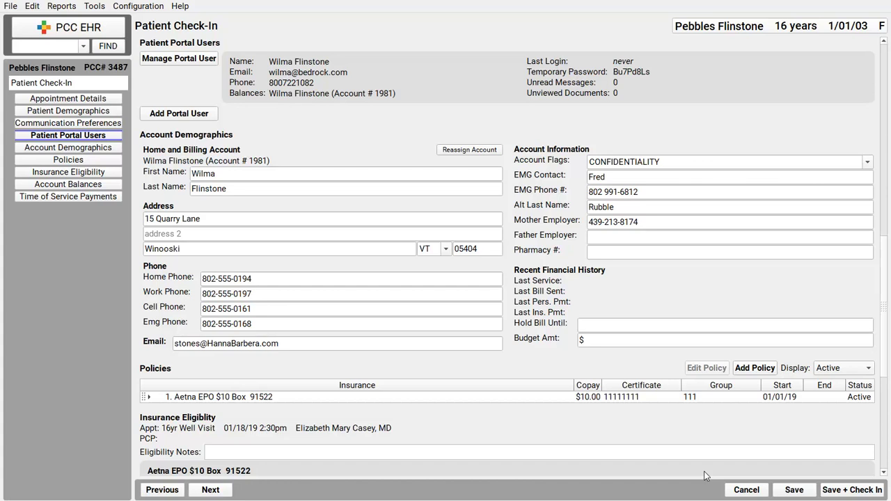
Add the teen patient's own portal account with her e-mail, name and phone, then close administration.
{"action": "left_click", "coordinate": [180, 113]}
{"action": "type", "text": "pebbles@hottmail.com"}
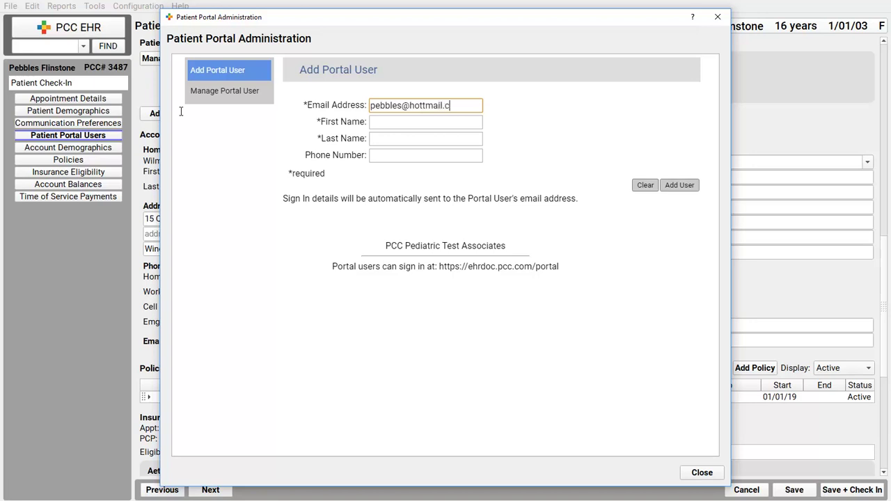
{"action": "key", "text": "Tab"}
{"action": "type", "text": "Pebbles"}
{"action": "key", "text": "Tab"}
{"action": "type", "text": "Flinstone"}
{"action": "key", "text": "Tab"}
{"action": "type", "text": "800-555-1212"}
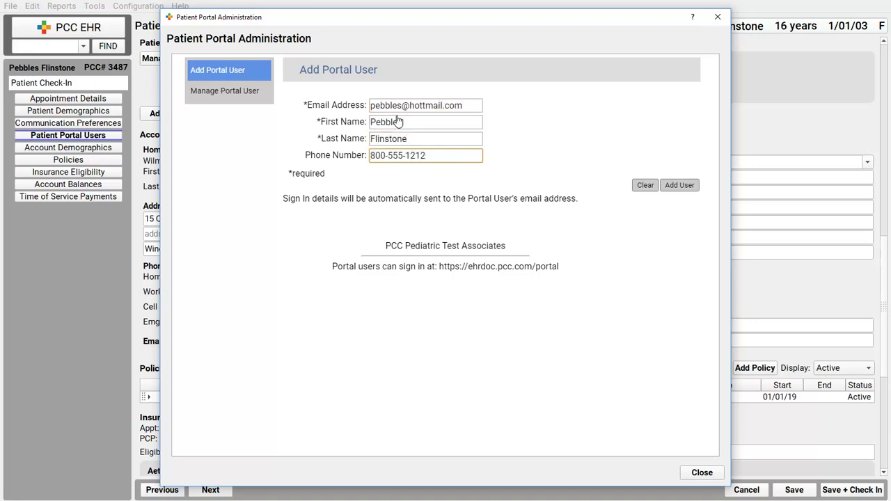
{"action": "left_click", "coordinate": [679, 185]}
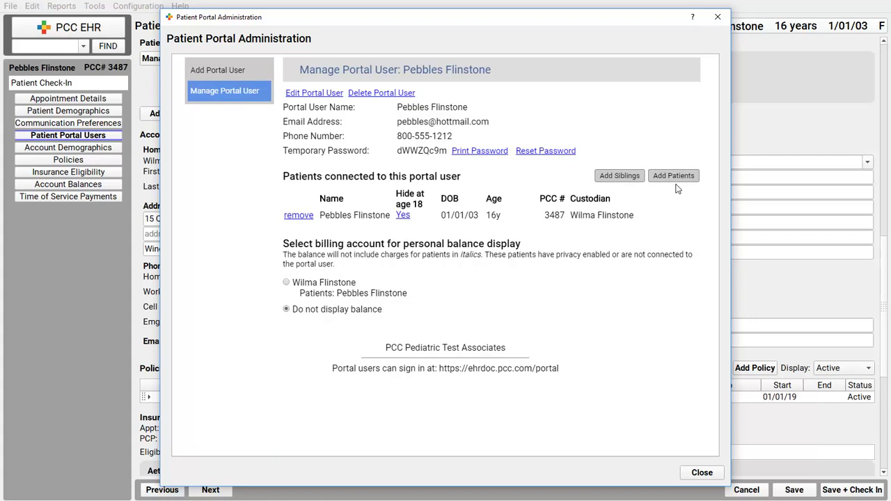
{"action": "left_click", "coordinate": [702, 473]}
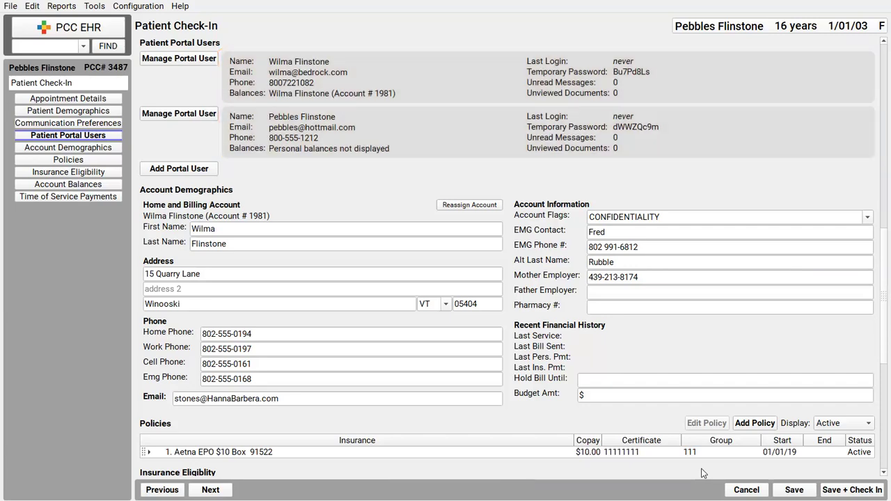
Return to the day's schedule from check-in, glancing through the Tools menu before dismissing it.
{"action": "left_click", "coordinate": [71, 32]}
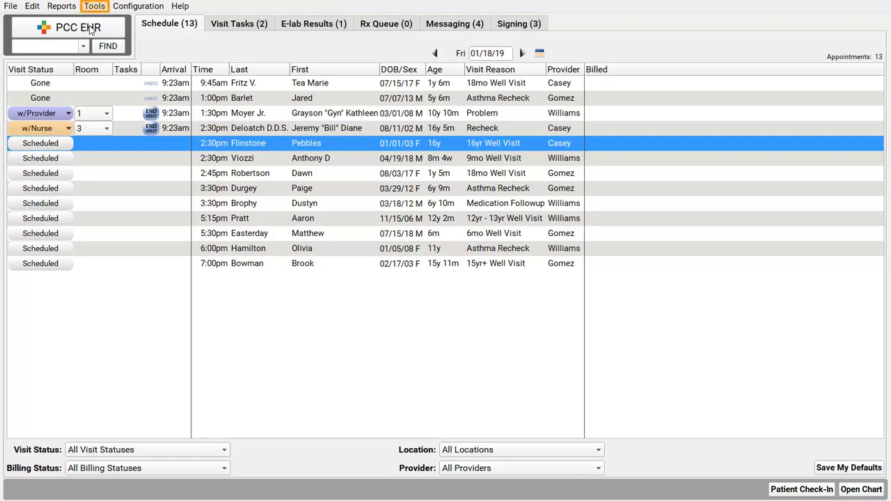
{"action": "left_click", "coordinate": [96, 7]}
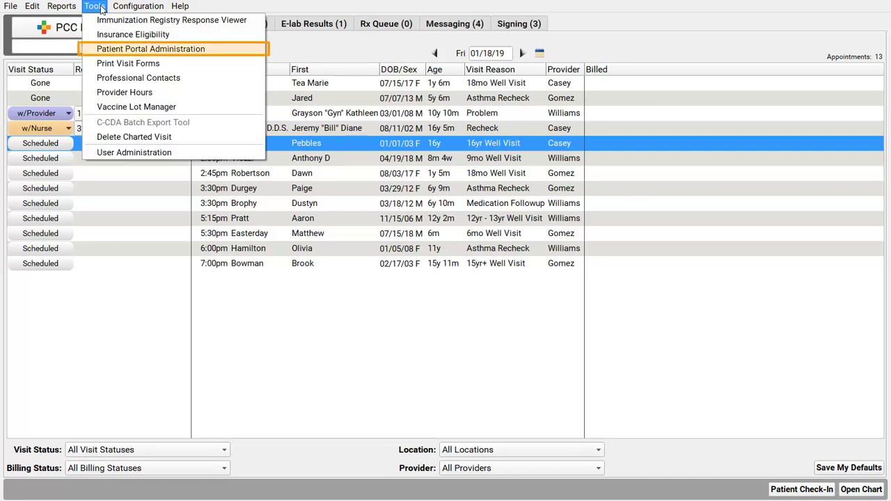
{"action": "left_click", "coordinate": [288, 9]}
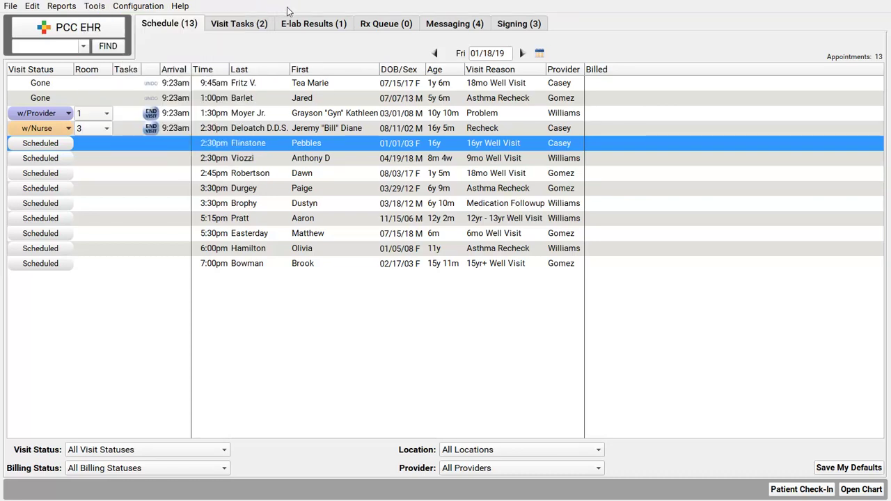
Open the 2:30pm patient's Demographics portal users and manage the parent's portal account.
{"action": "double_click", "coordinate": [313, 144]}
{"action": "left_click", "coordinate": [71, 302]}
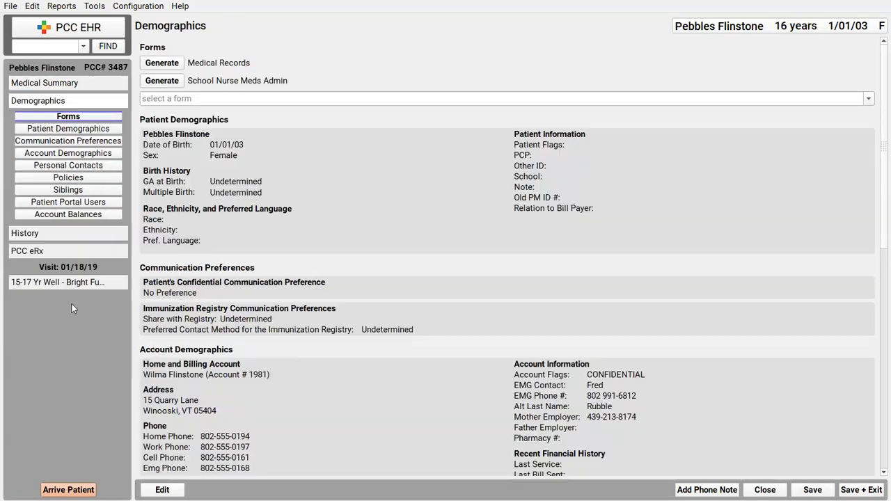
{"action": "left_click", "coordinate": [78, 203]}
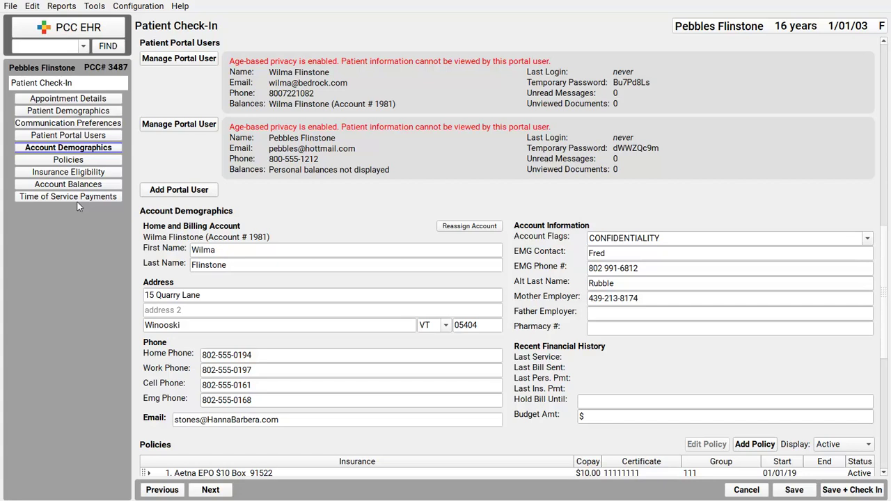
{"action": "left_click", "coordinate": [183, 59]}
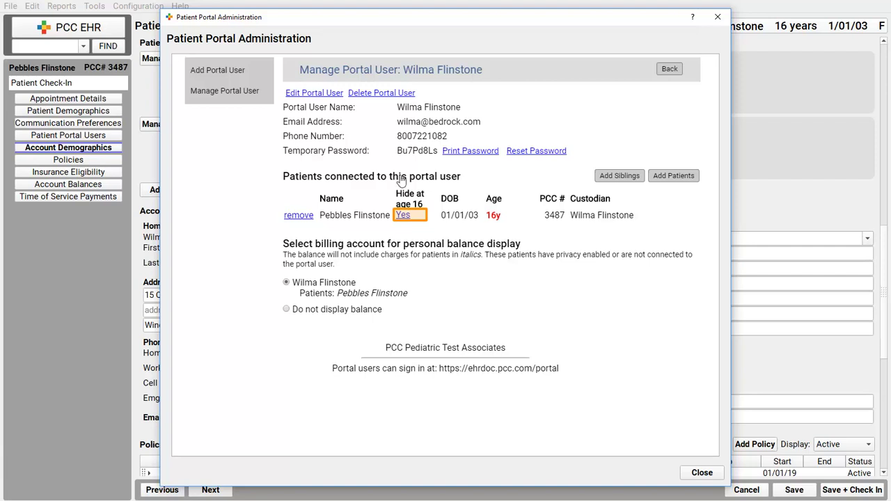
Switch the teen patient's 'Hide at age 16' setting from Yes to No for the parent.
{"action": "left_click", "coordinate": [403, 216]}
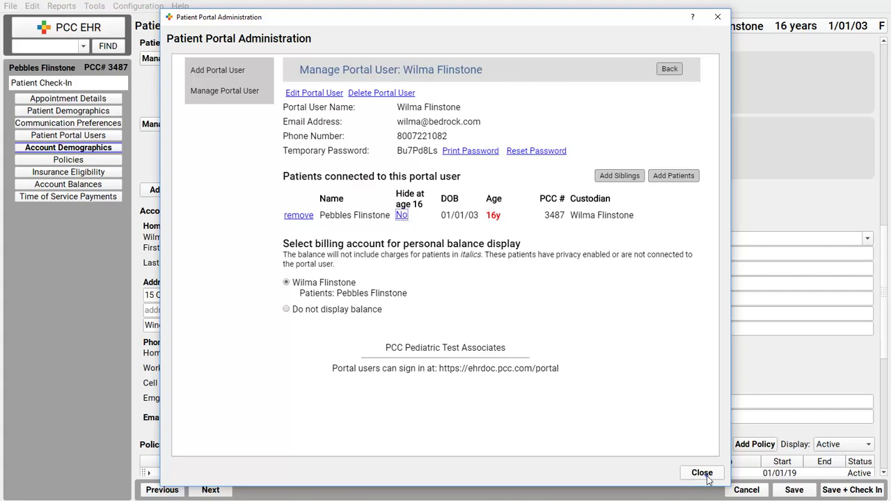
Close the parent's settings, review the teen's own portal account, then close it again.
{"action": "left_click", "coordinate": [702, 473]}
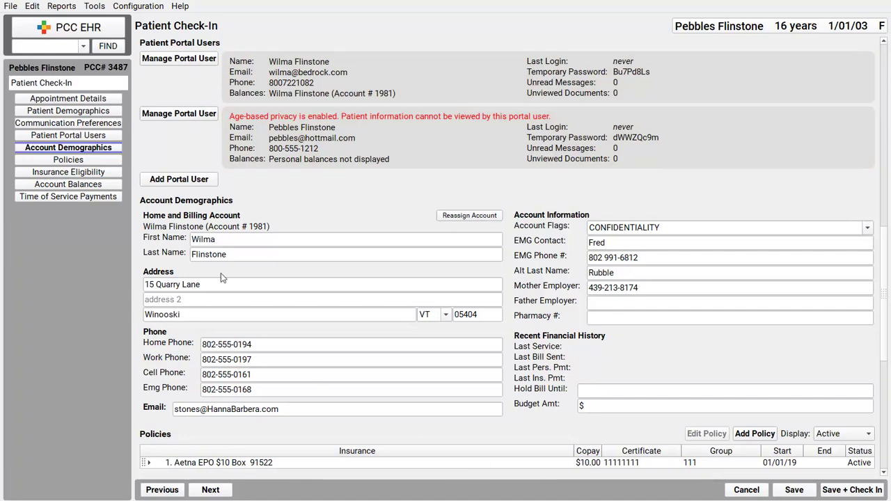
{"action": "left_click", "coordinate": [184, 116]}
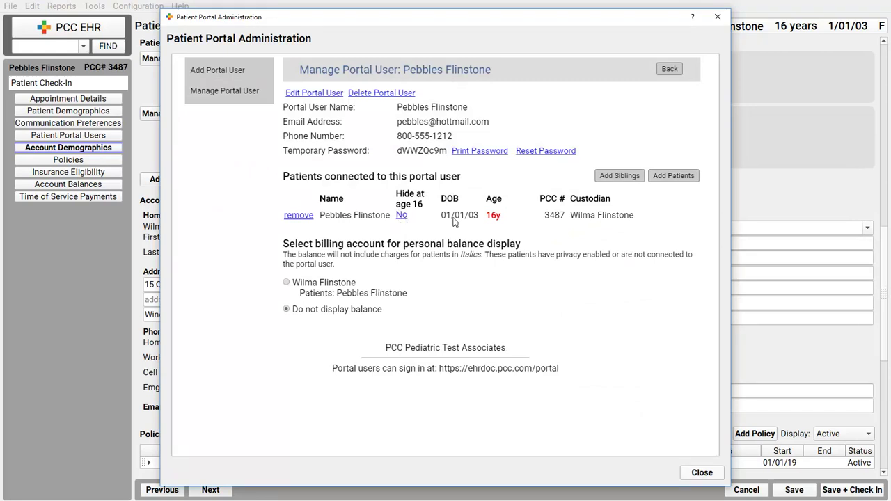
{"action": "left_click", "coordinate": [703, 475]}
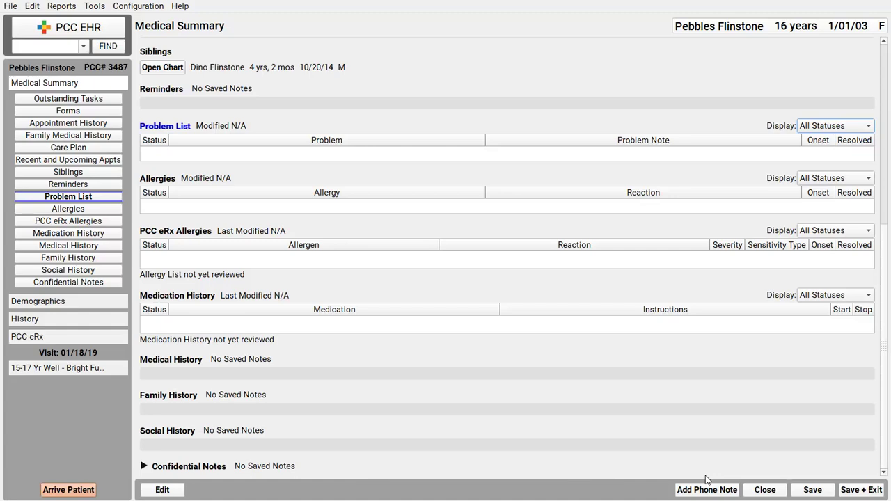
Add 'Stress due to family tension' as a confidential problem, save it, and mark the patient arrived.
{"action": "left_click", "coordinate": [172, 491]}
{"action": "type", "text": "Stress d"}
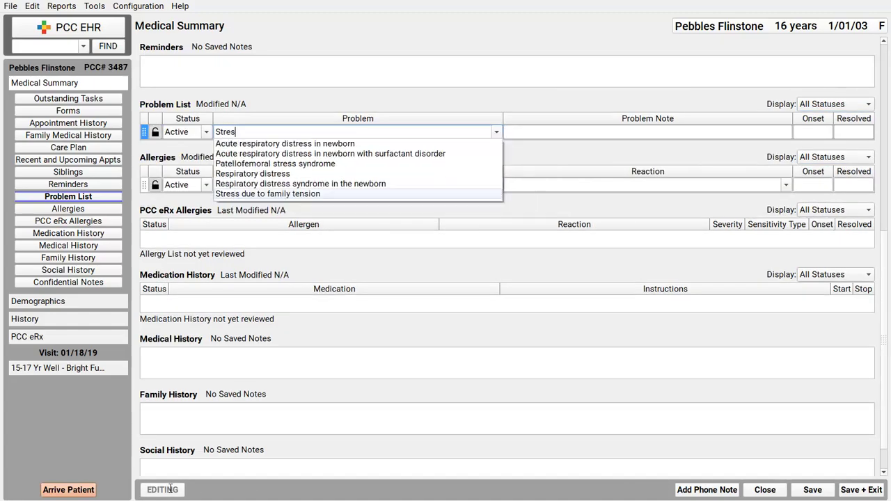
{"action": "left_click", "coordinate": [337, 194]}
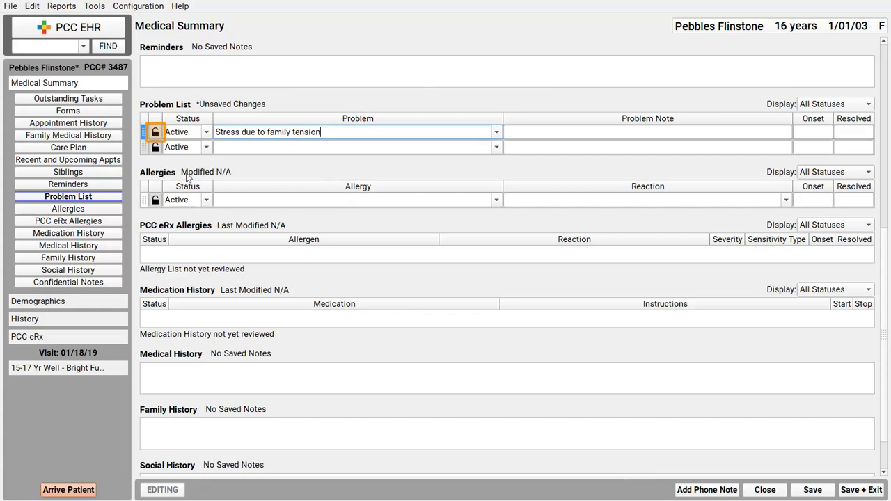
{"action": "left_click", "coordinate": [155, 132]}
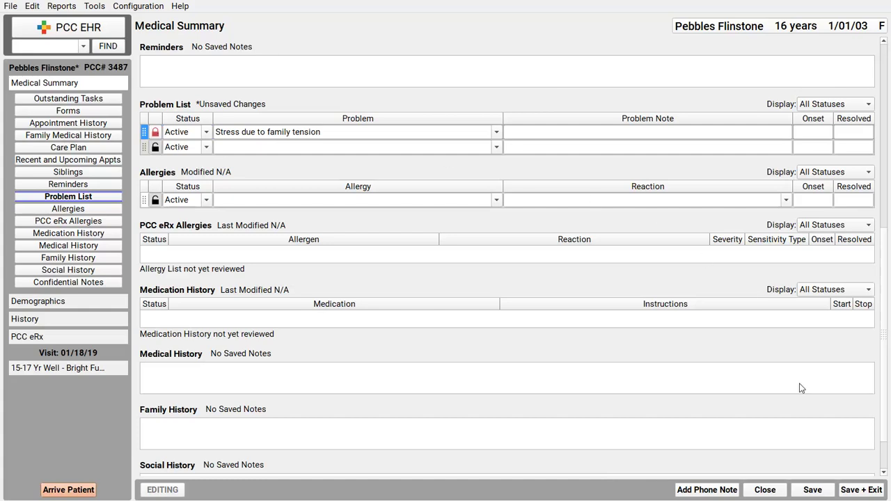
{"action": "left_click", "coordinate": [818, 493]}
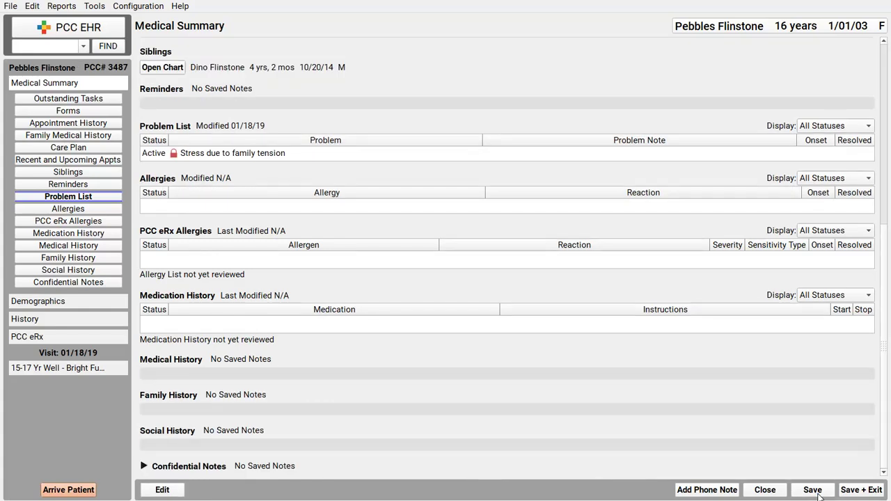
{"action": "left_click", "coordinate": [68, 490]}
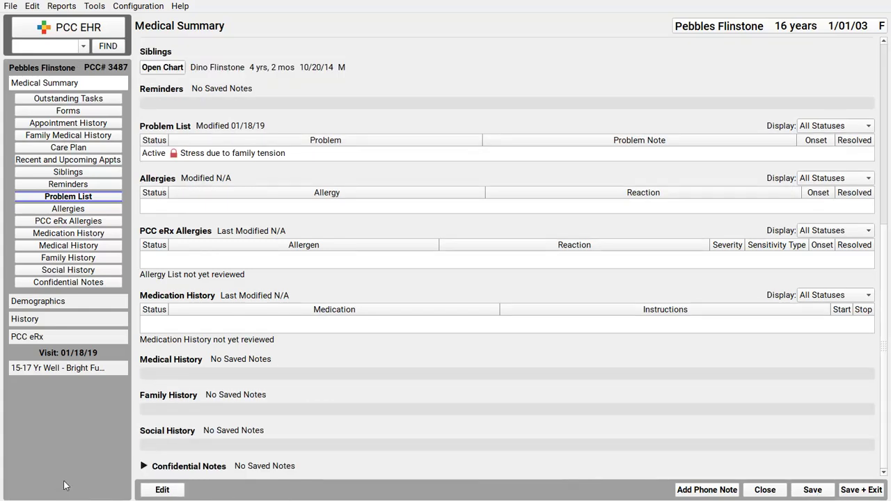
Order a Pregnancy screen (urine) lab in the 15-17 Yr Well visit's Lab section.
{"action": "left_click", "coordinate": [64, 371]}
{"action": "left_click", "coordinate": [82, 321]}
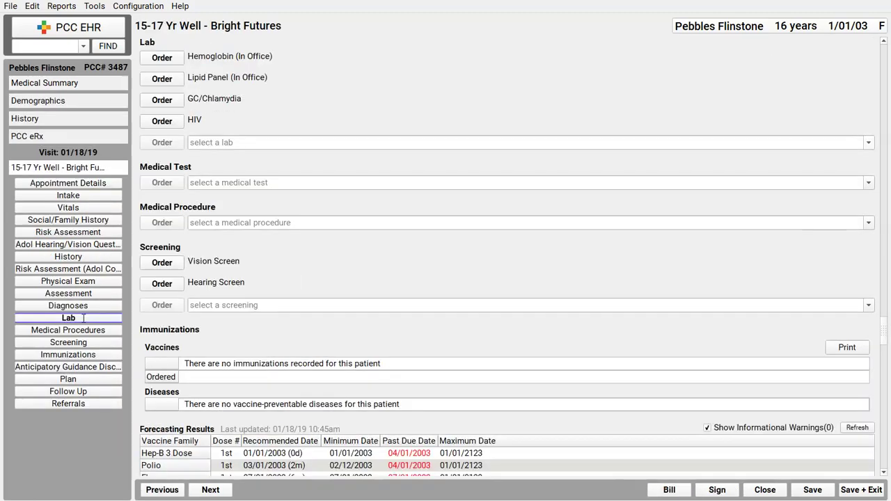
{"action": "left_click", "coordinate": [280, 142]}
{"action": "type", "text": "preg"}
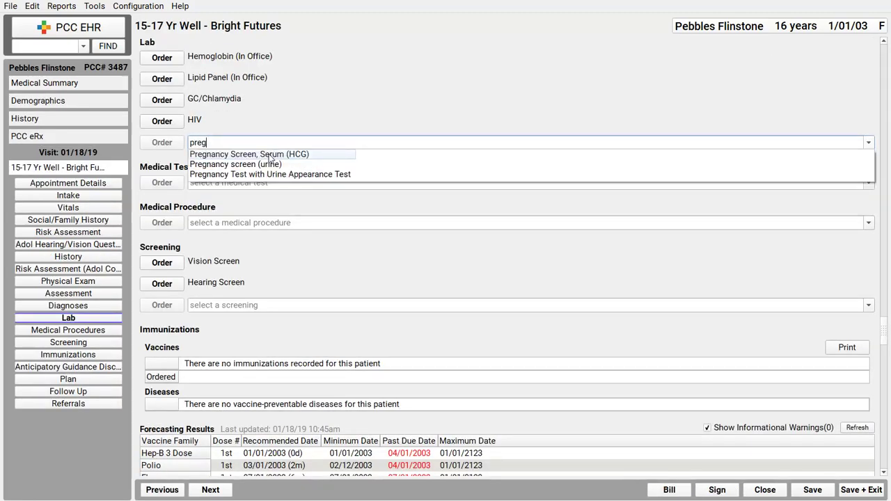
{"action": "left_click", "coordinate": [268, 165]}
{"action": "left_click", "coordinate": [161, 143]}
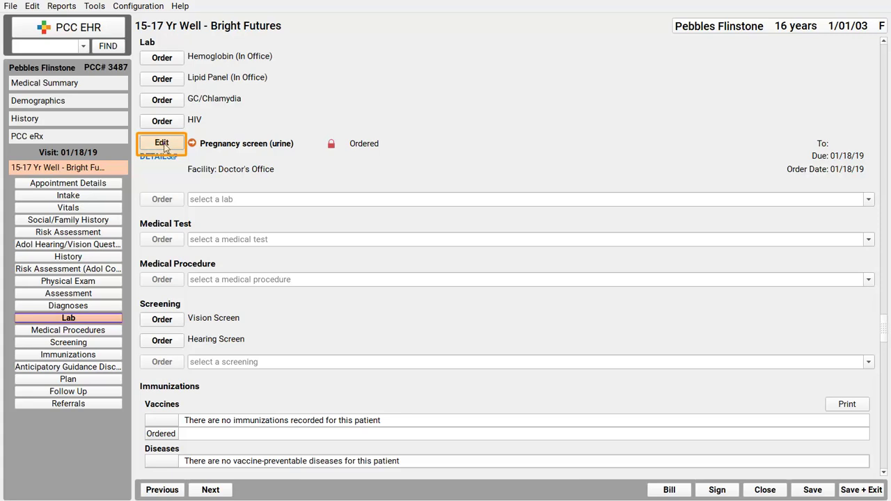
Edit the Pregnancy screen (urine) order, leaving Include on Patient Reports unchecked, then go to Demographics.
{"action": "left_click", "coordinate": [165, 146]}
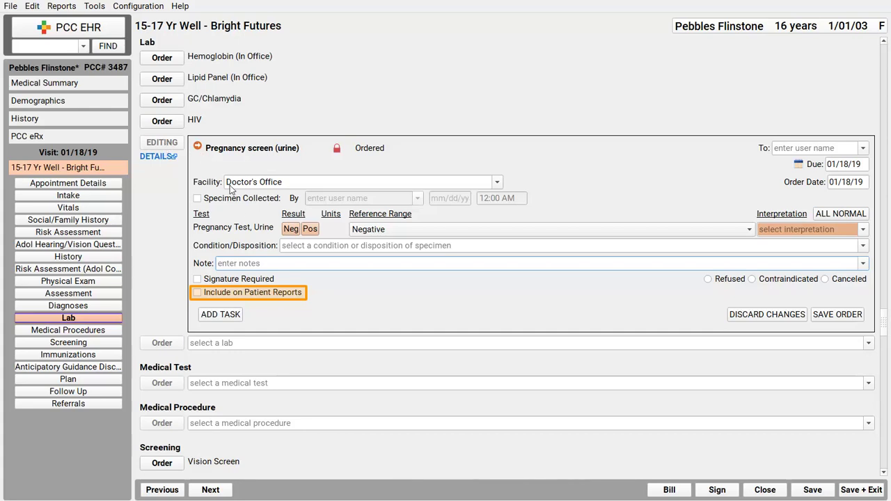
{"action": "left_click", "coordinate": [248, 294]}
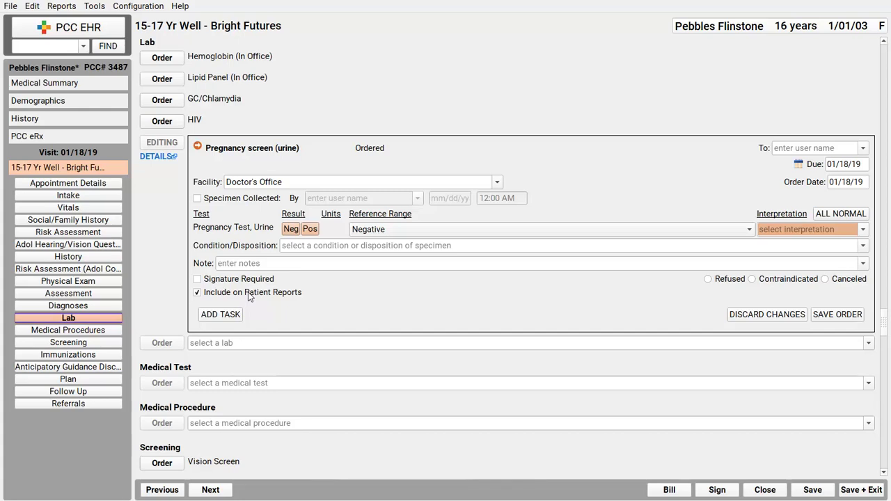
{"action": "left_click", "coordinate": [267, 295]}
{"action": "left_click", "coordinate": [72, 102]}
Remove the teen patient from the guardian's portal account under Patient Portal Users.
{"action": "left_click", "coordinate": [84, 203]}
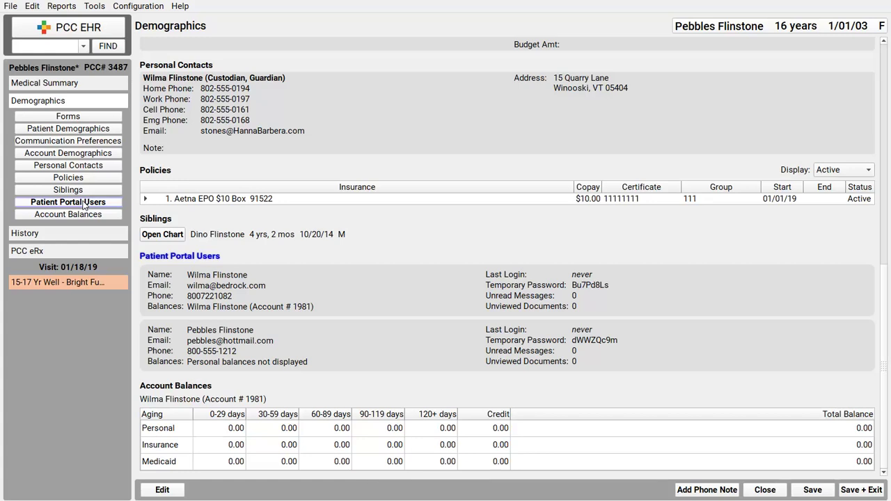
{"action": "left_click", "coordinate": [164, 491]}
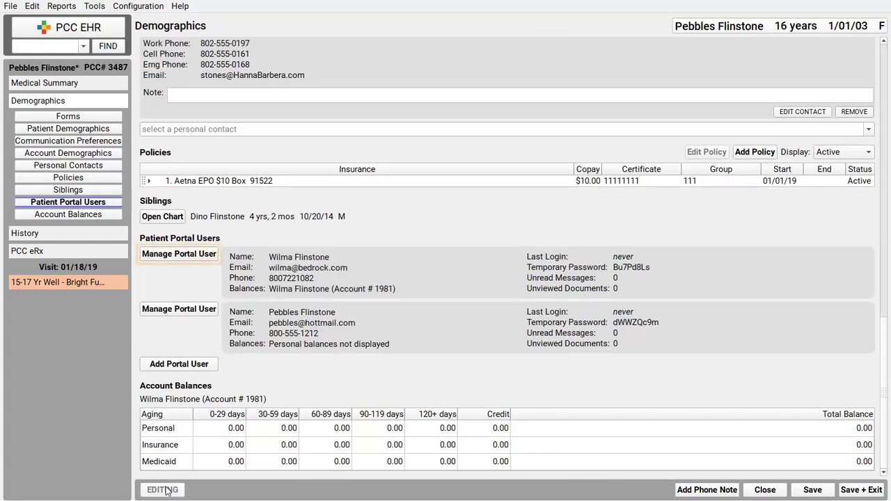
{"action": "left_click", "coordinate": [184, 257]}
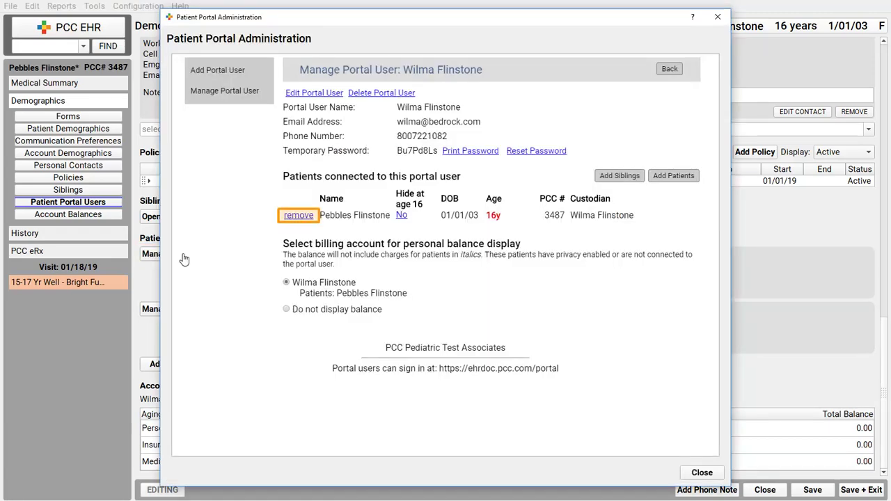
{"action": "left_click", "coordinate": [299, 216]}
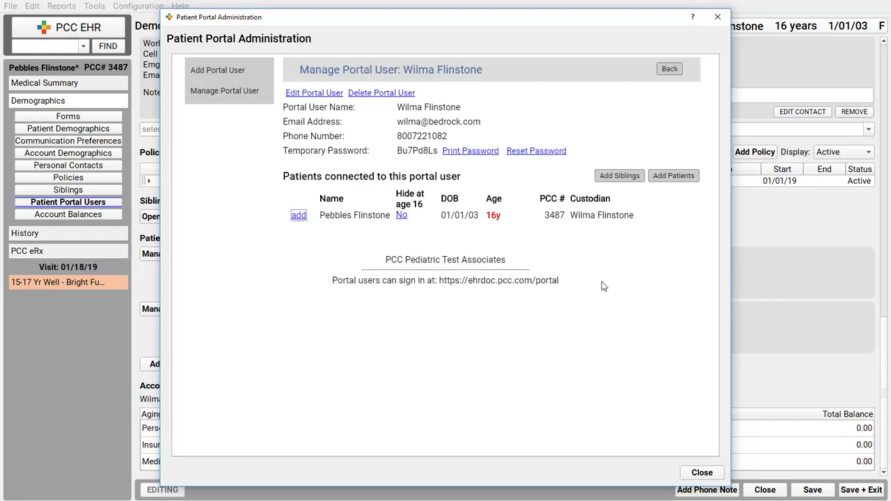
{"action": "left_click", "coordinate": [702, 474]}
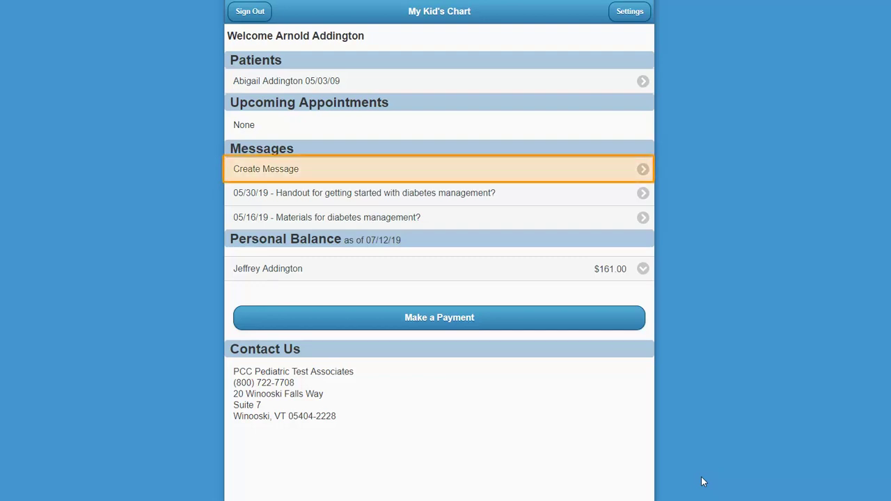
Start a new portal message with subject type Other, after first trying Patient Form Request.
{"action": "left_click", "coordinate": [452, 169]}
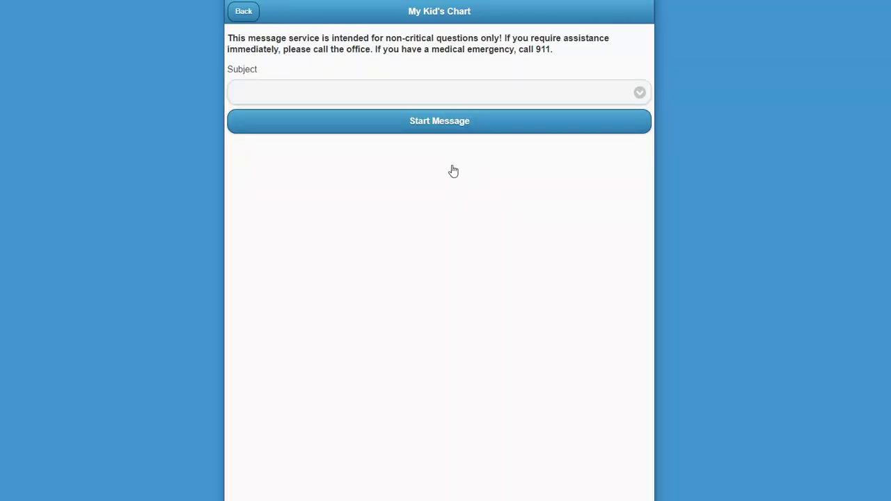
{"action": "left_click", "coordinate": [640, 93]}
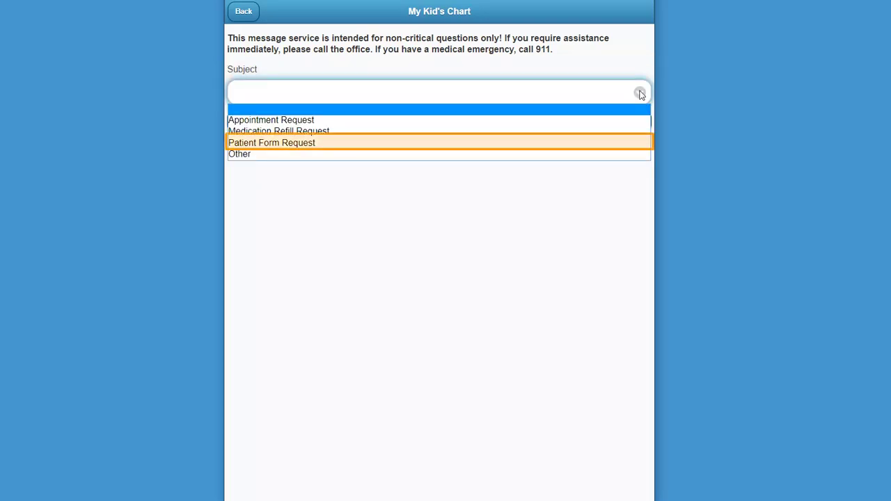
{"action": "left_click", "coordinate": [363, 141]}
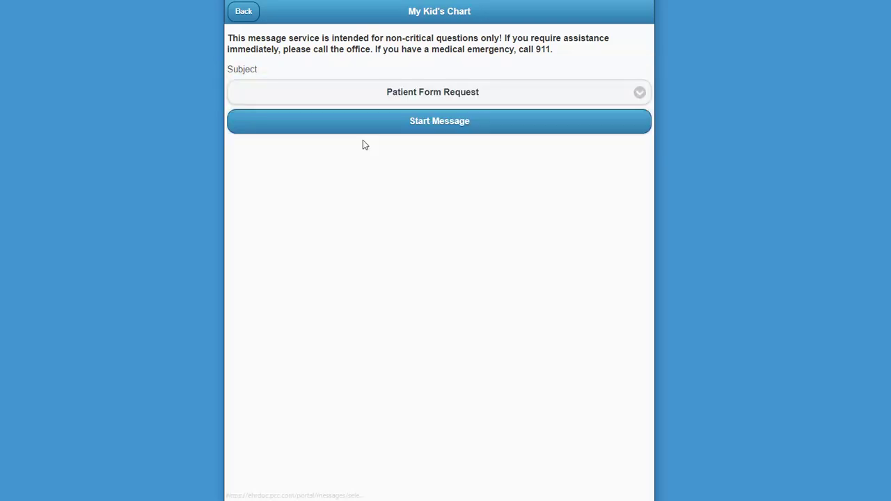
{"action": "left_click", "coordinate": [565, 127]}
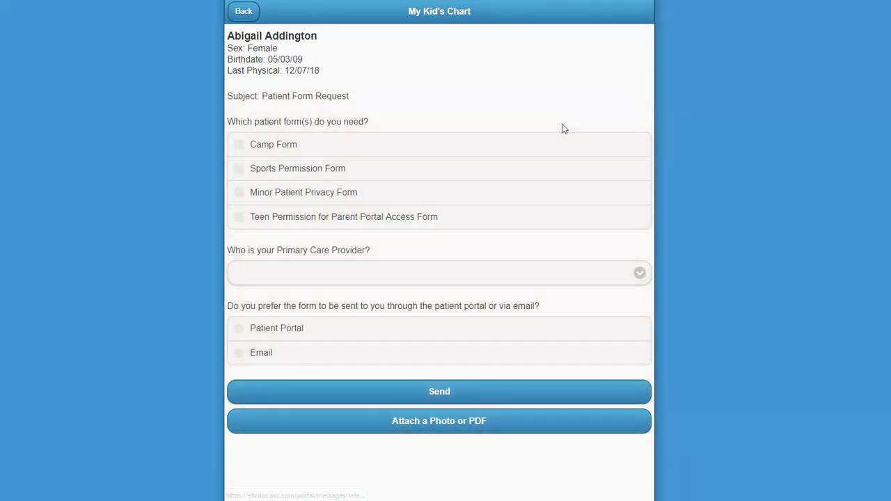
{"action": "left_click", "coordinate": [243, 13]}
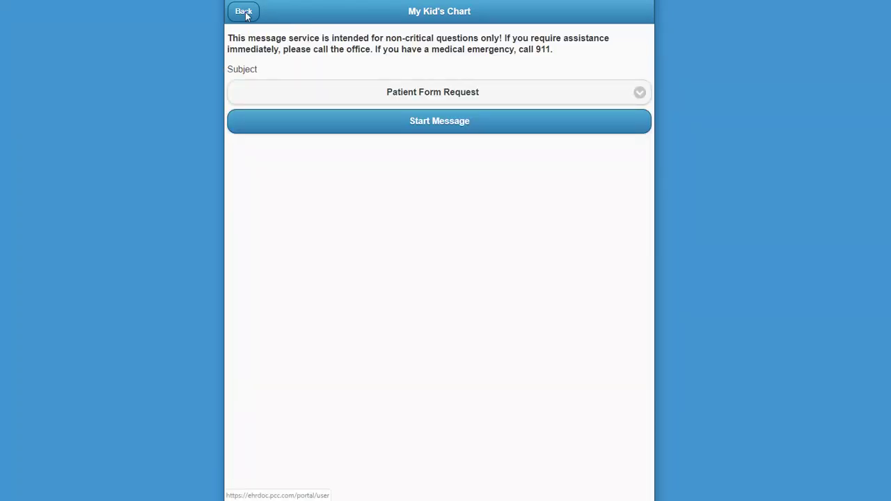
{"action": "left_click", "coordinate": [640, 93]}
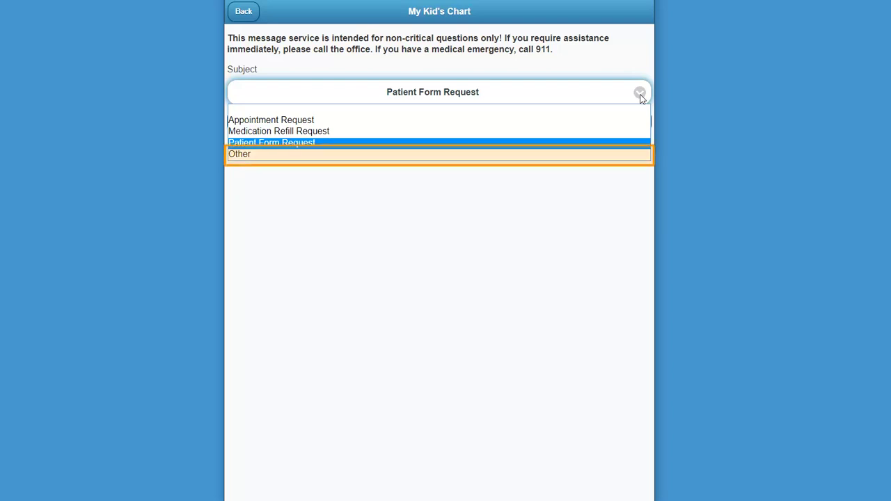
{"action": "left_click", "coordinate": [364, 156]}
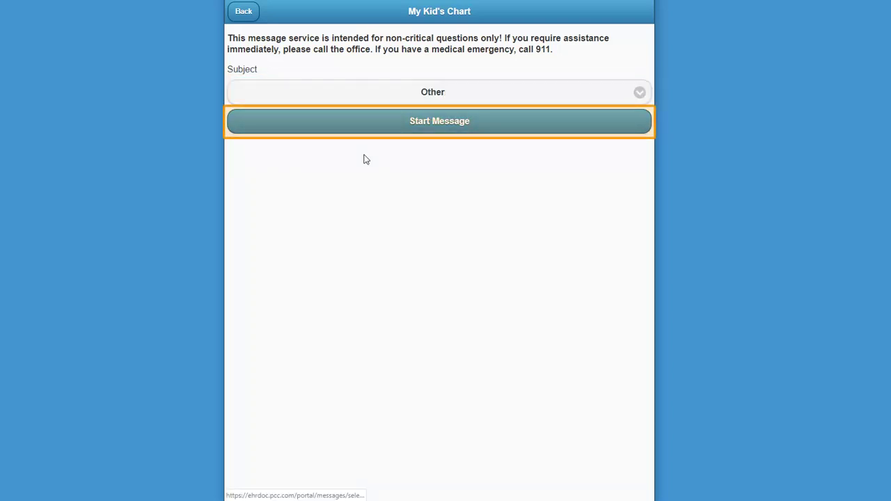
{"action": "left_click", "coordinate": [381, 129]}
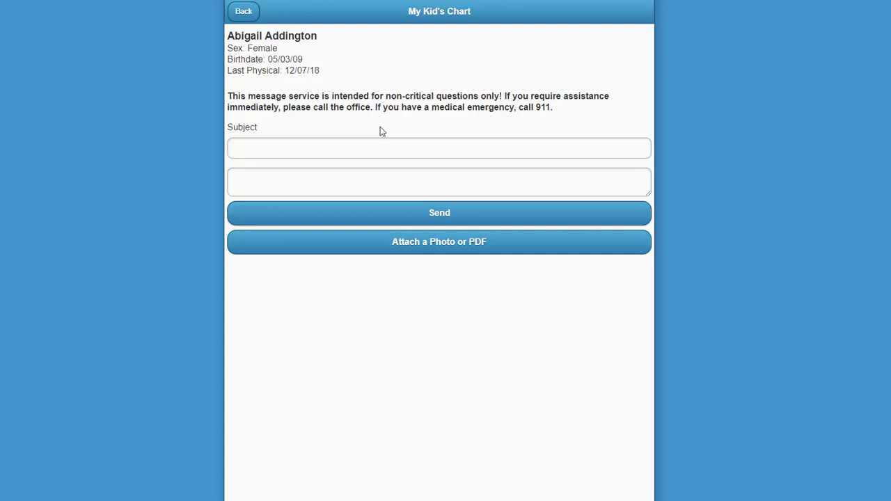
Enter subject 'Tylenol or acetominophen?' and a body asking whether Tylenol can replace acetaminophen.
{"action": "left_click", "coordinate": [380, 127]}
{"action": "type", "text": "Tylenol or ac"}
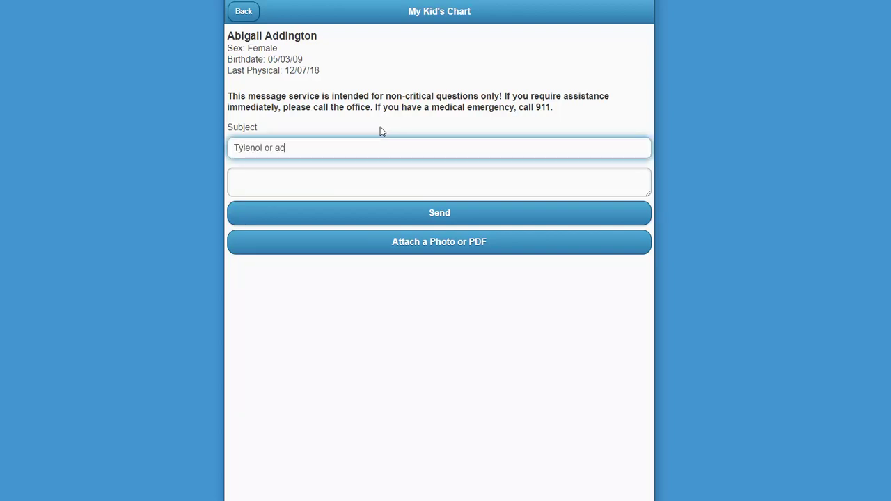
{"action": "type", "text": "etominophen?"}
{"action": "left_click", "coordinate": [259, 179]}
{"action": "type", "text": "Hi, Dr C. recommended we use acetominophe"}
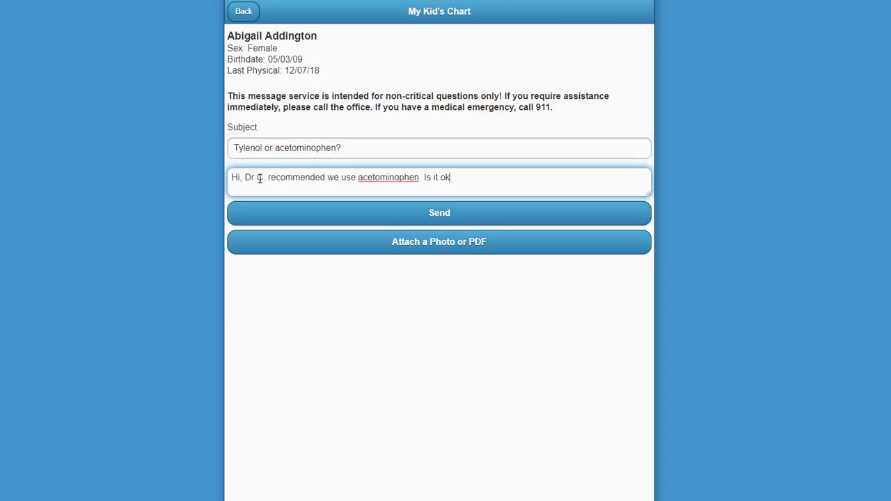
{"action": "type", "text": "y if we use Tyelonol instead?"}
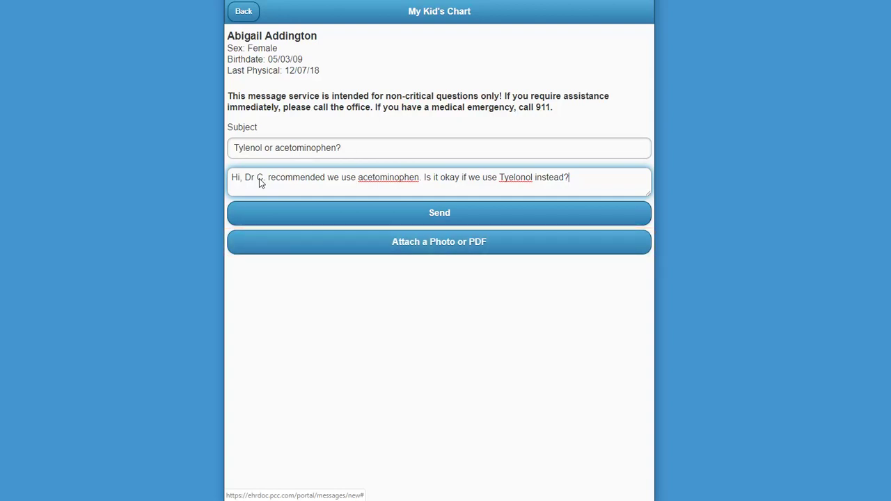
Send the parent's 'Tylenol or acetominophen?' message from the portal.
{"action": "left_click", "coordinate": [300, 220]}
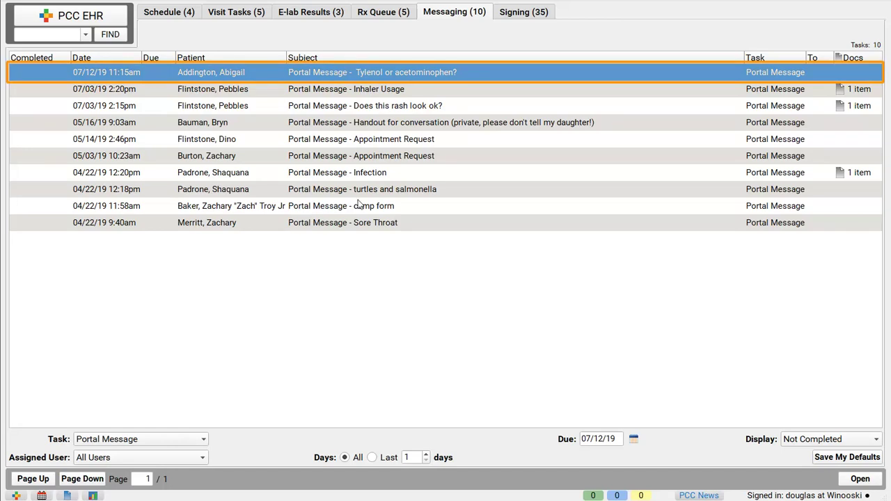
Reply 'Definitely use acetominophen…' to the Tylenol question, signed '-Nurse Douglas', and send it.
{"action": "double_click", "coordinate": [406, 76]}
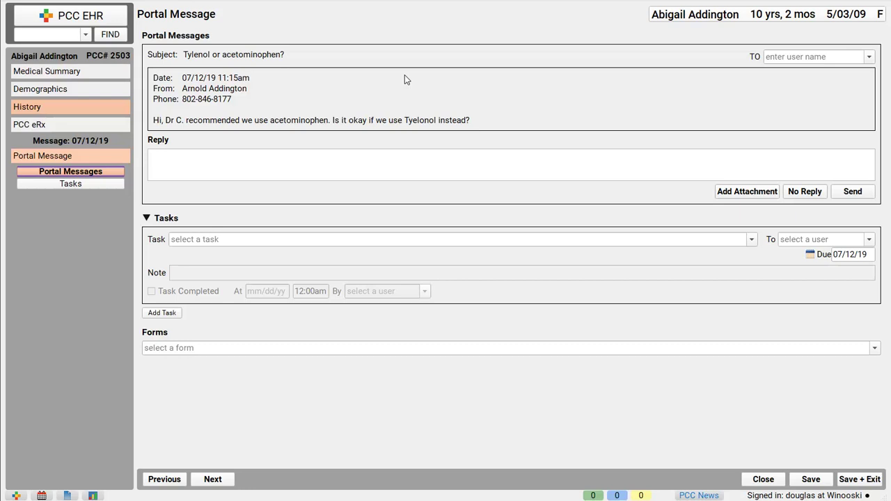
{"action": "left_click", "coordinate": [376, 159]}
{"action": "type", "text": "Hello,"}
{"action": "key", "text": "Return"}
{"action": "type", "text": "Definitely use acetomin"}
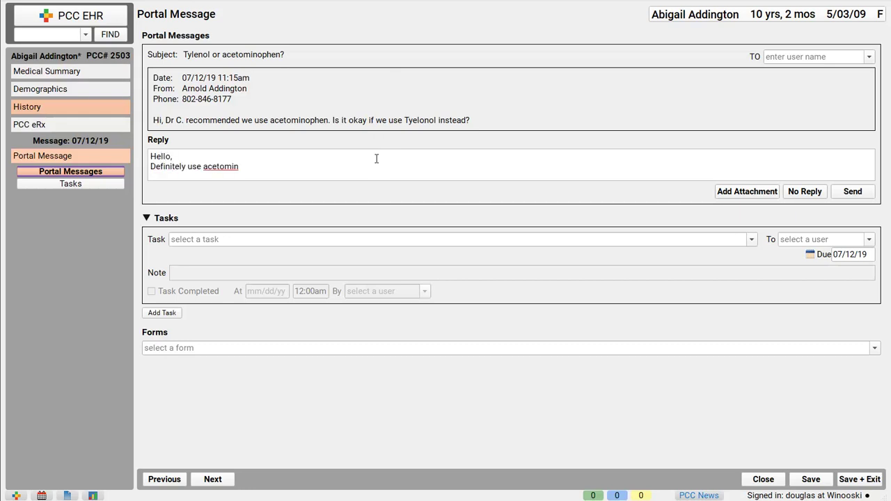
{"action": "type", "text": "ophen. Tylenol comes in a red bottle, and red bottles are very stra"}
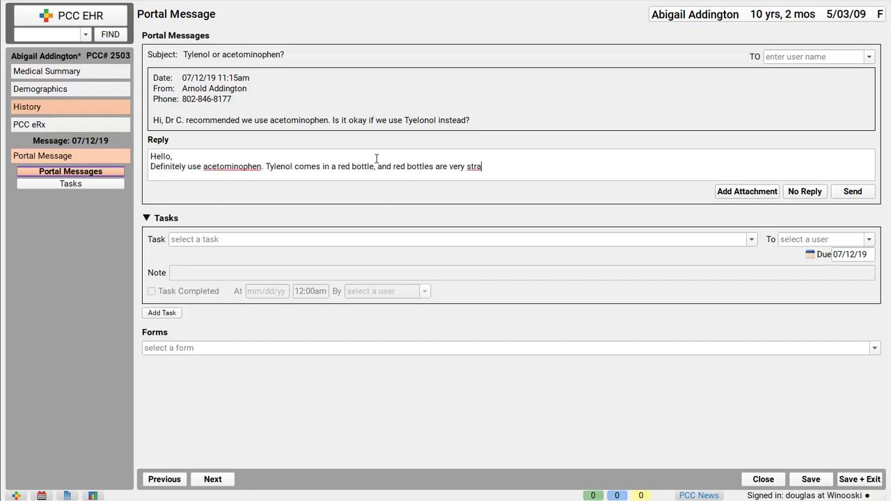
{"action": "type", "text": "nge looking."}
{"action": "key", "text": "Return"}
{"action": "type", "text": "-Nurse Douglas"}
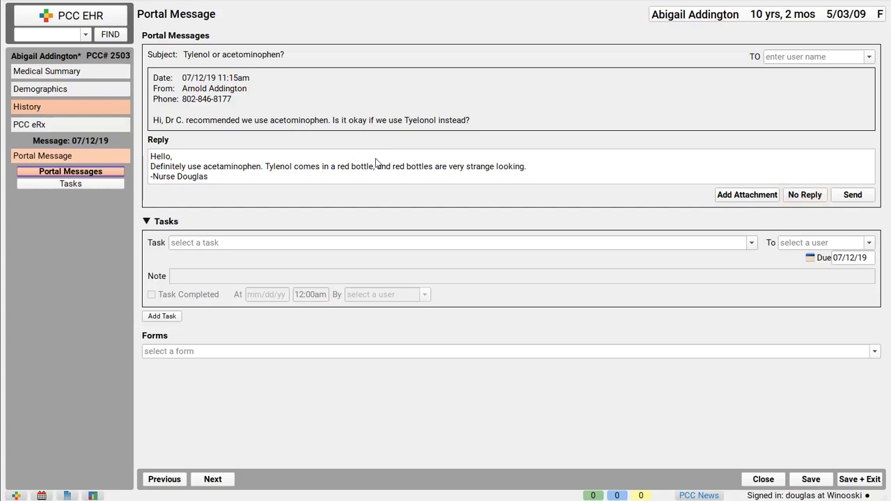
{"action": "left_click", "coordinate": [859, 199]}
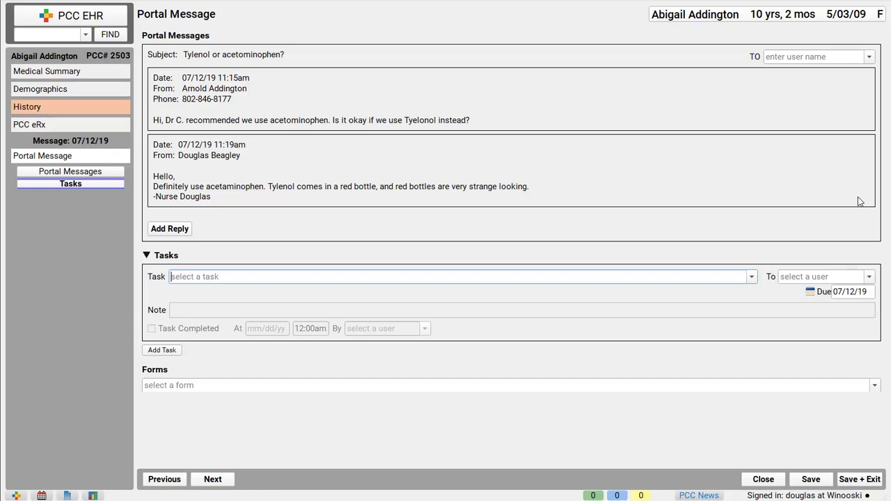
Start a new portal message from the Medical Summary, keeping the parent as recipient.
{"action": "left_click", "coordinate": [34, 73]}
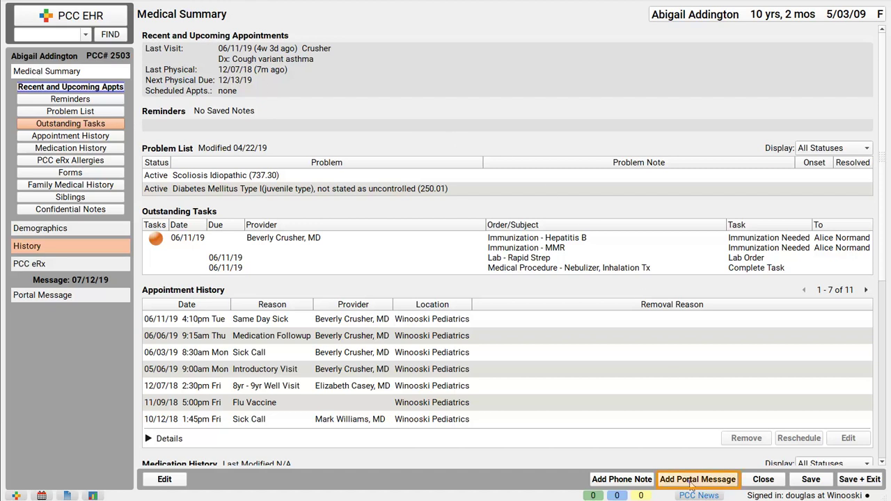
{"action": "left_click", "coordinate": [691, 482]}
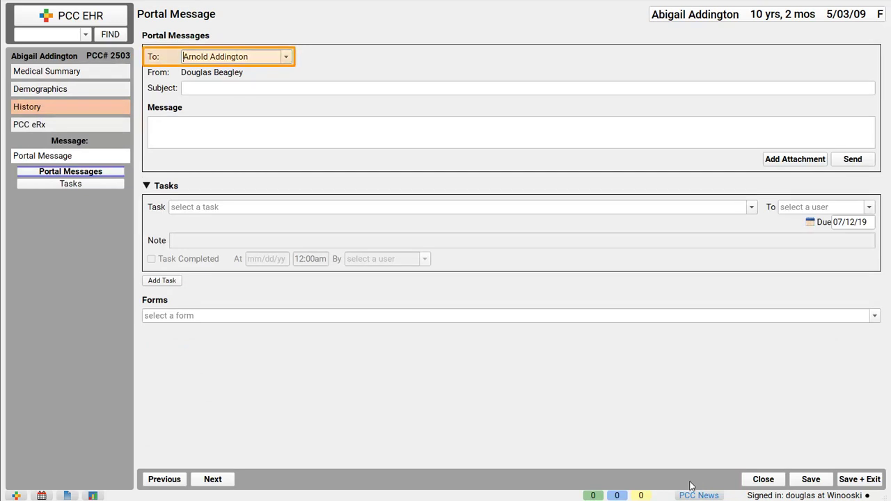
{"action": "left_click", "coordinate": [286, 57]}
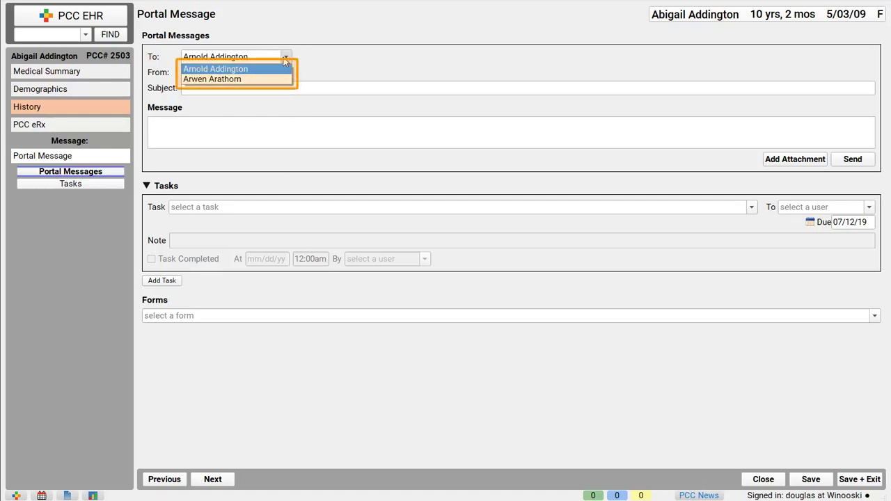
{"action": "left_click", "coordinate": [282, 57]}
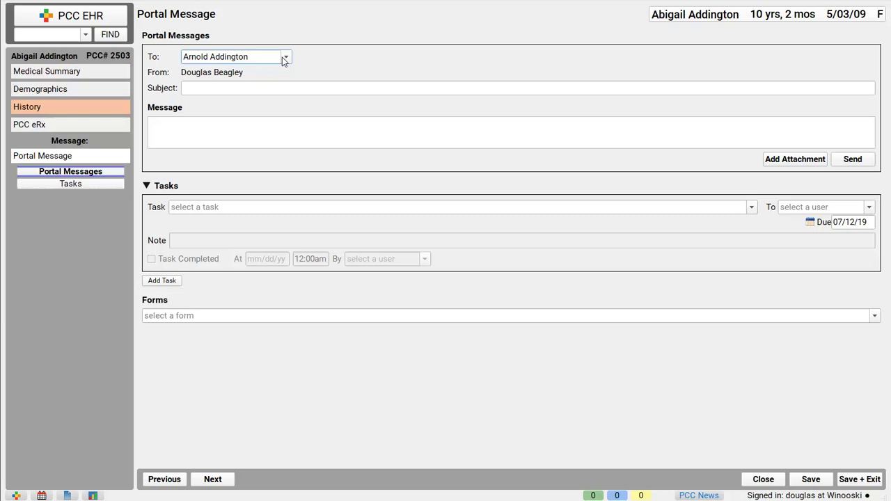
Enter subject 'Diabetes Management Handout' and a body about the attached handout, signed '-Nurse D.'.
{"action": "left_click", "coordinate": [340, 89]}
{"action": "type", "text": "Diabetes Management Handout"}
{"action": "key", "text": "Tab"}
{"action": "type", "text": "Hello,"}
{"action": "key", "text": "Return"}
{"action": "type", "text": "At Abby's last appointment you asked for a digital copy of the Diabetes management handout to share with Abby's grandmother. I've attached that file to this message. Get in touch if you have any questions."}
{"action": "key", "text": "Return"}
{"action": "type", "text": "-Nurse D."}
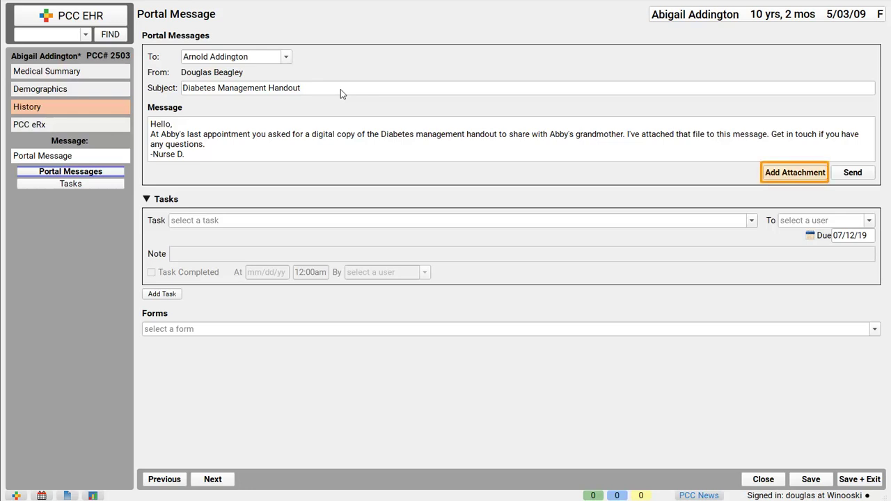
Attach the Type 2 Diabetes Tips handout from Recent Documents.
{"action": "left_click", "coordinate": [789, 177]}
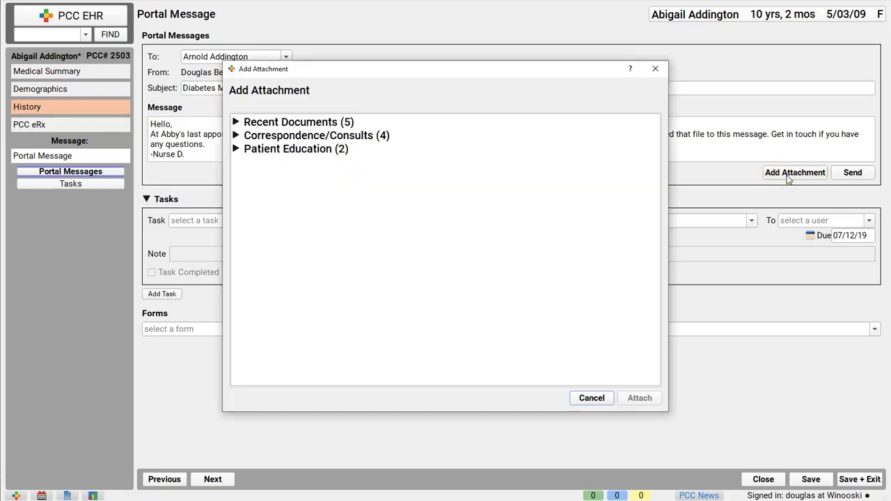
{"action": "left_click", "coordinate": [235, 123]}
{"action": "double_click", "coordinate": [290, 172]}
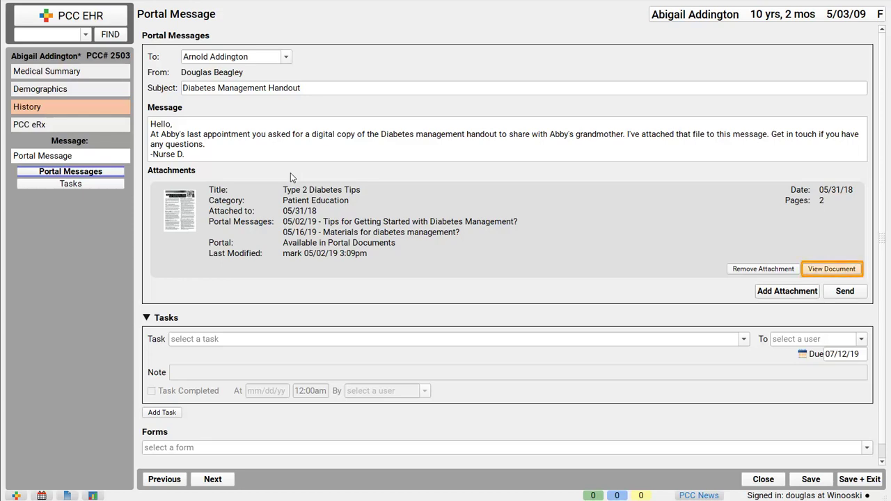
Preview the attached handout, discard any detail edits, and close the preview.
{"action": "left_click", "coordinate": [821, 271]}
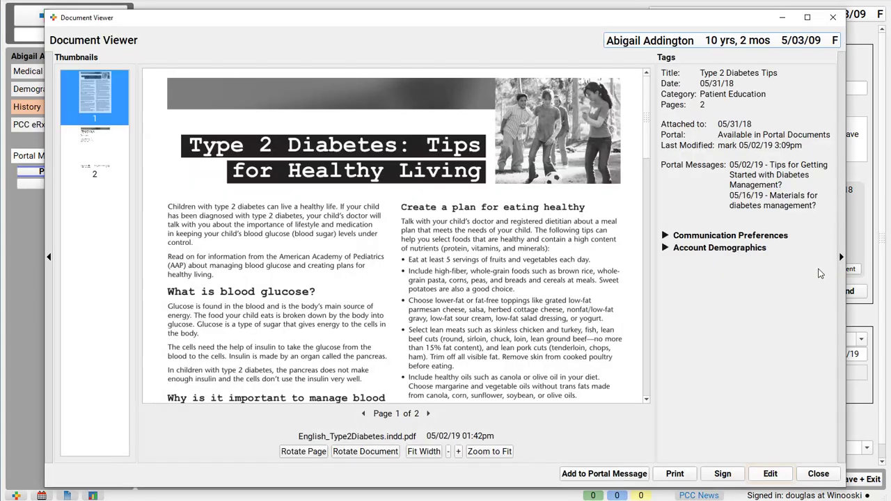
{"action": "left_click", "coordinate": [769, 474]}
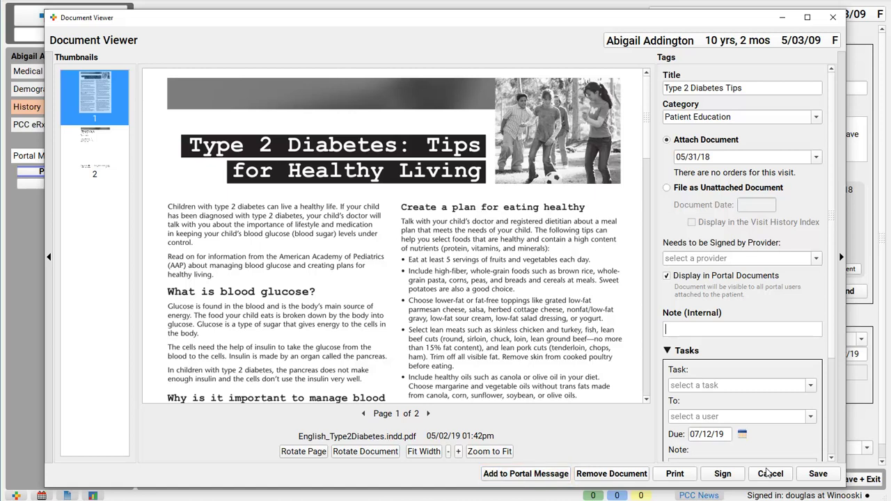
{"action": "left_click", "coordinate": [773, 478]}
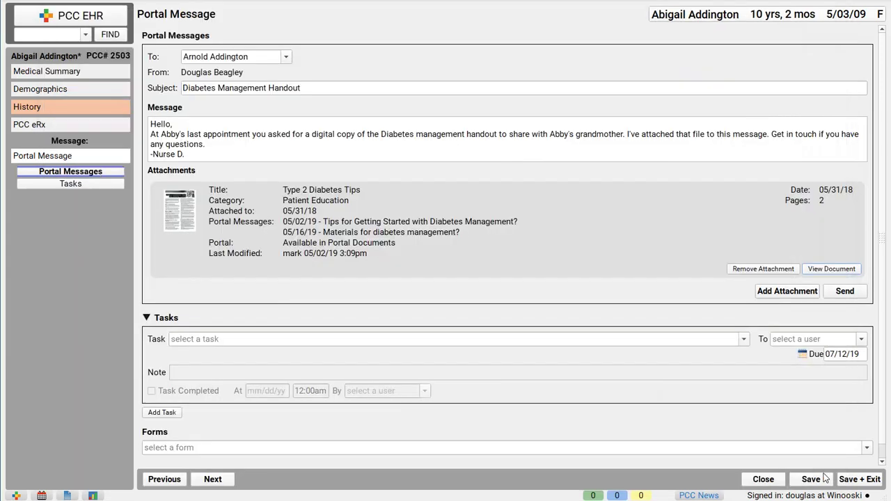
{"action": "left_click", "coordinate": [824, 476]}
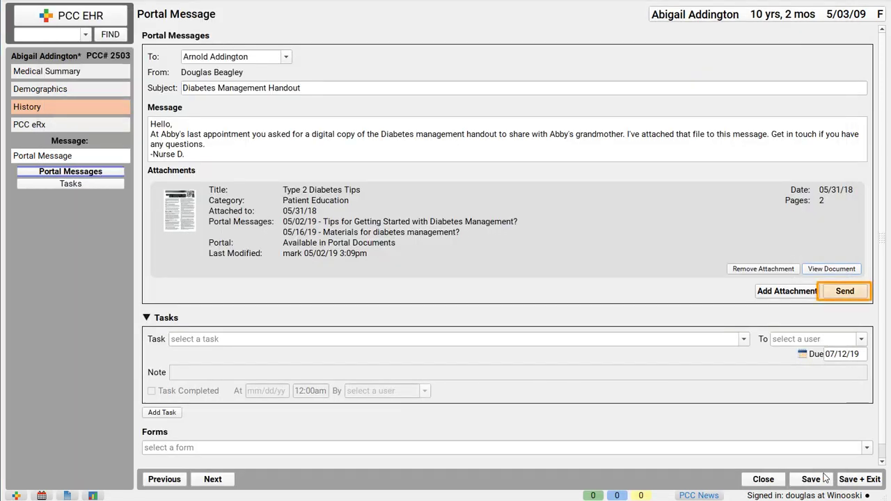
Send the Diabetes Management Handout message with its attachment to the parent.
{"action": "left_click", "coordinate": [843, 292]}
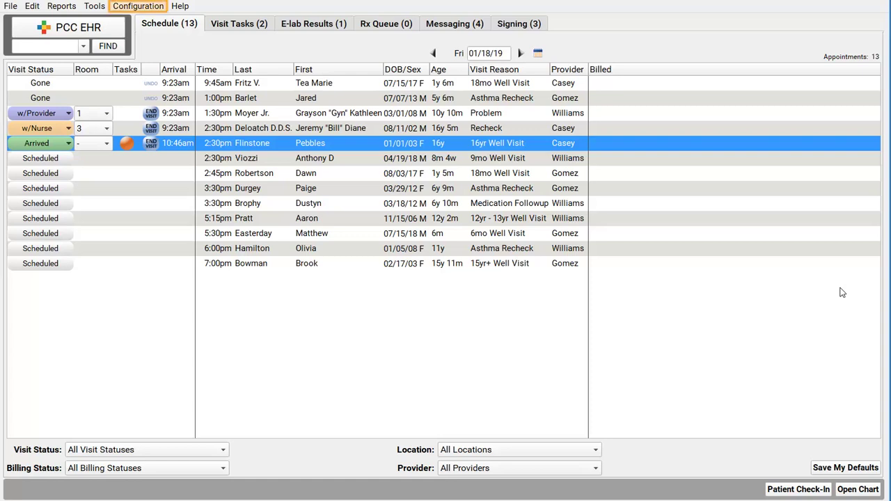
{"action": "left_click", "coordinate": [152, 7]}
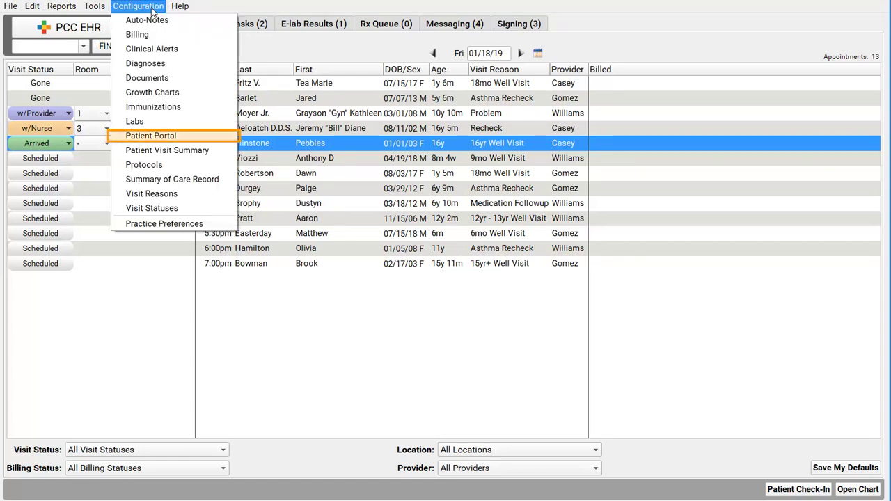
{"action": "left_click", "coordinate": [174, 139]}
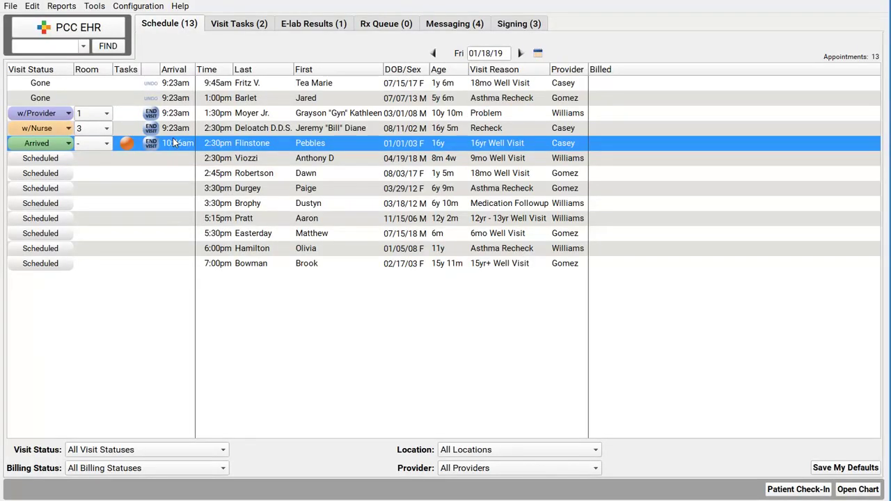
Open the Reports menu to show options such as Report Library.
{"action": "left_click", "coordinate": [73, 7]}
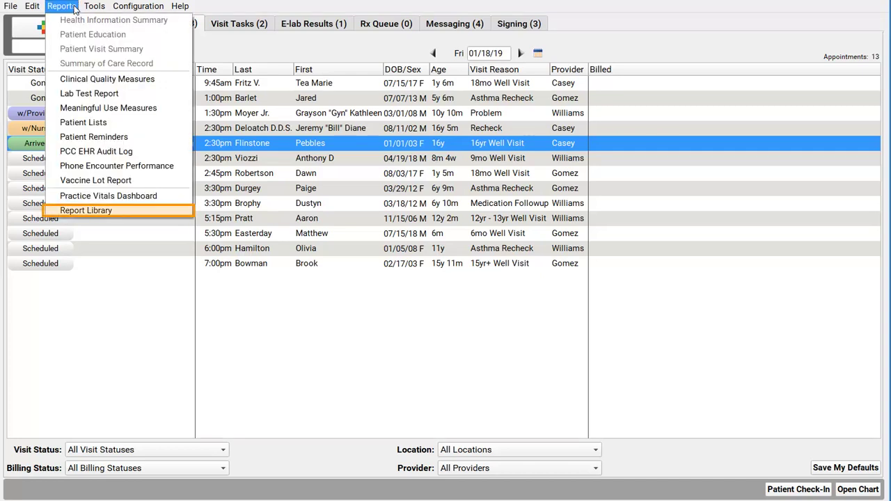